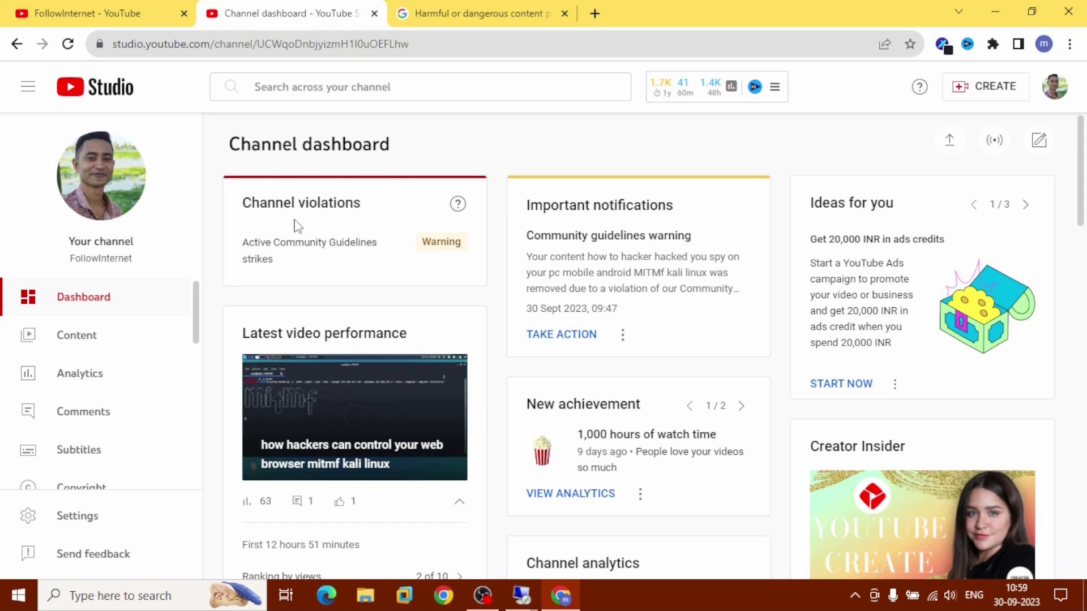
Step: View the Community Guidelines strike warning details from the Channel violations card
left_click(442, 243)
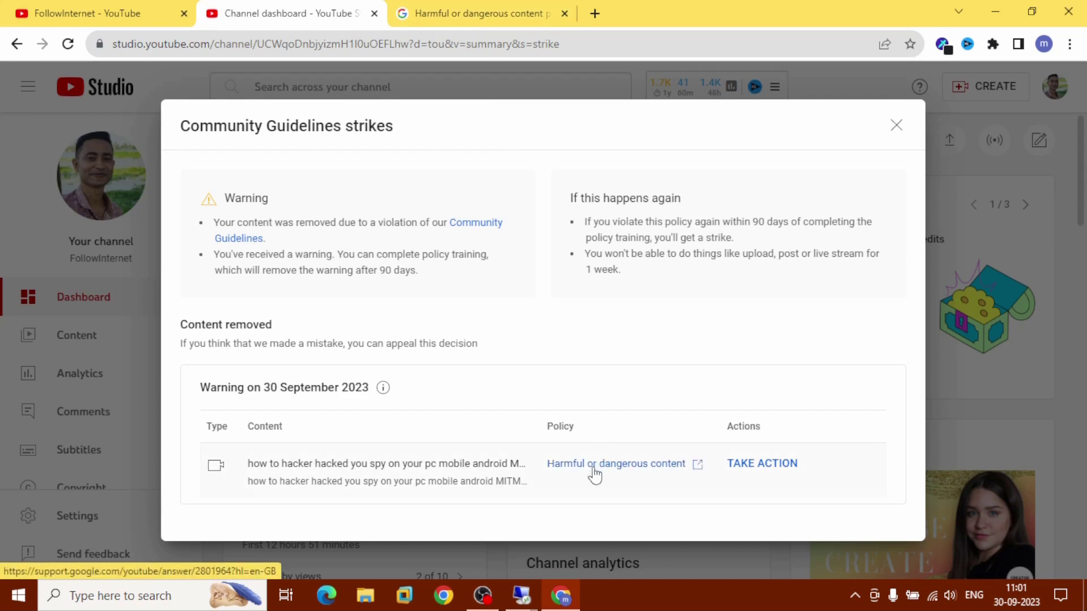
Step: Highlight the Hacking clause under Digital security content on the harmful-content policy page, then return to Studio
left_click(434, 20)
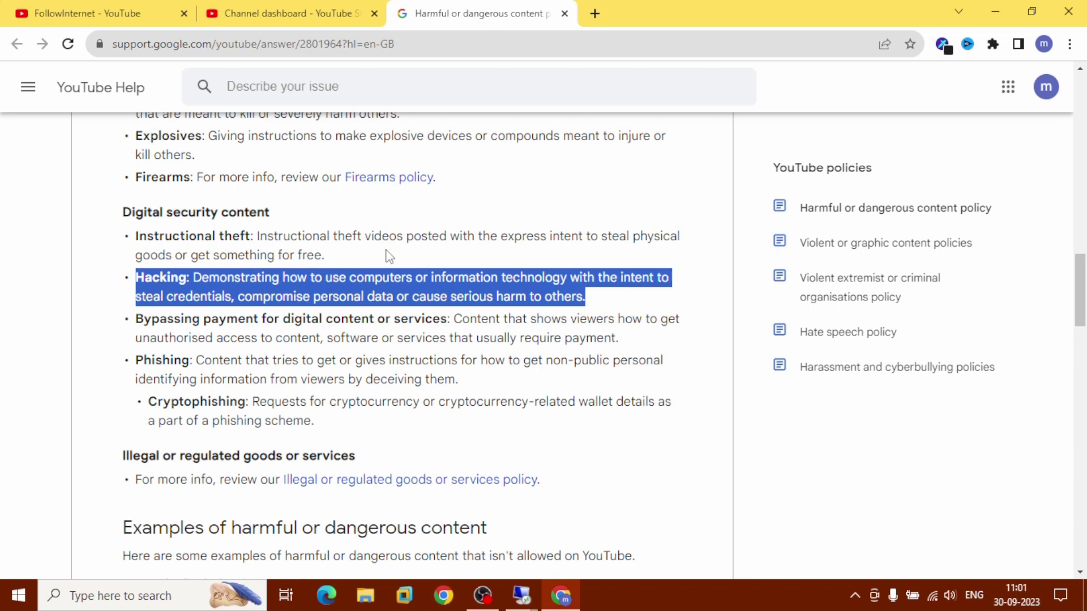
scroll(434, 250, "up", 2)
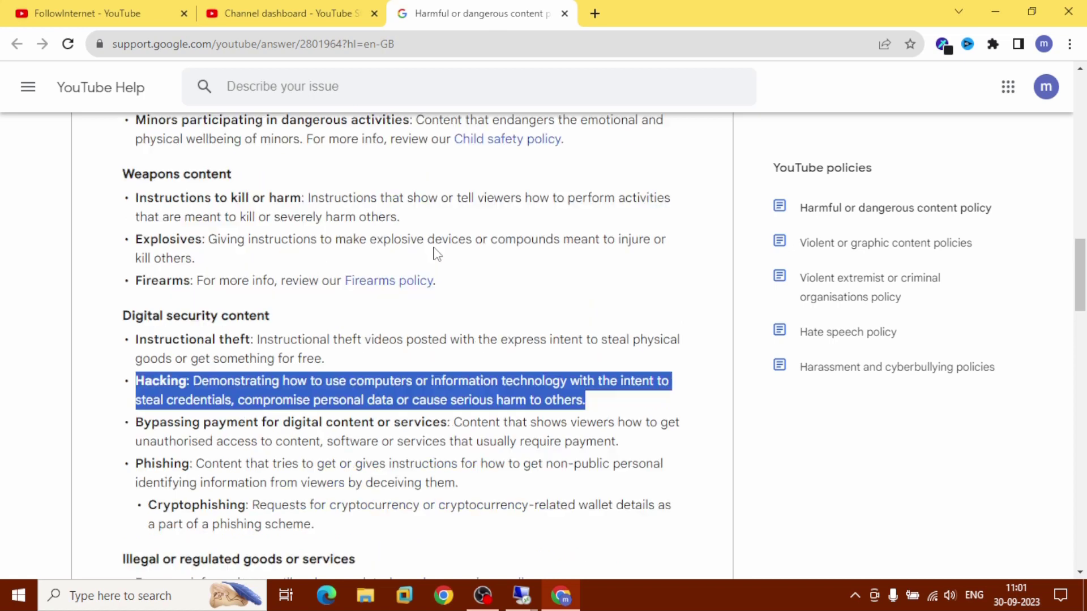
scroll(434, 243, "up", 10)
scroll(436, 238, "up", 2)
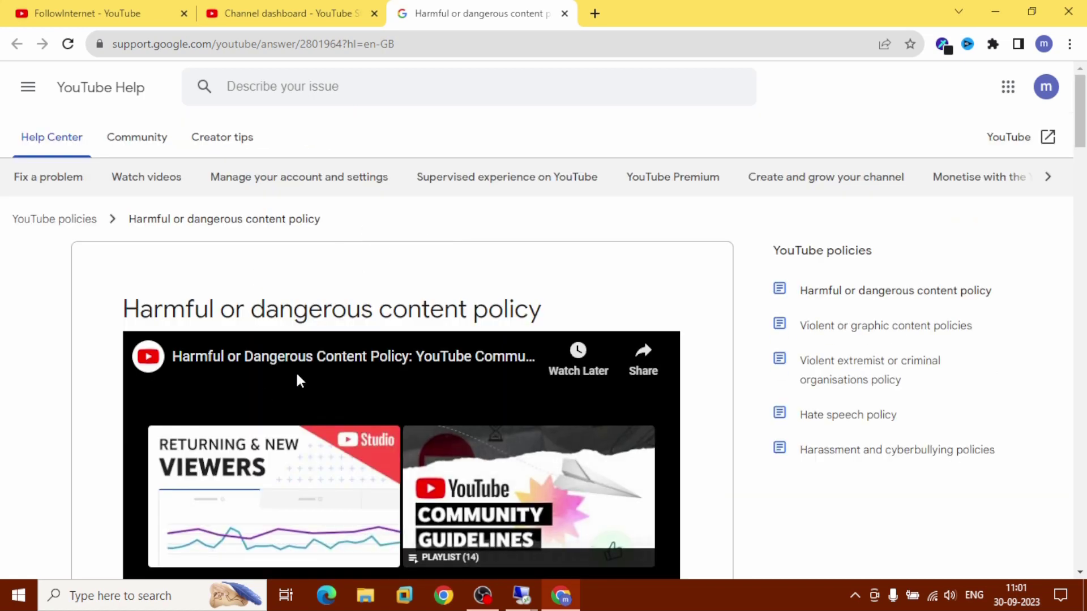
scroll(377, 287, "down", 2)
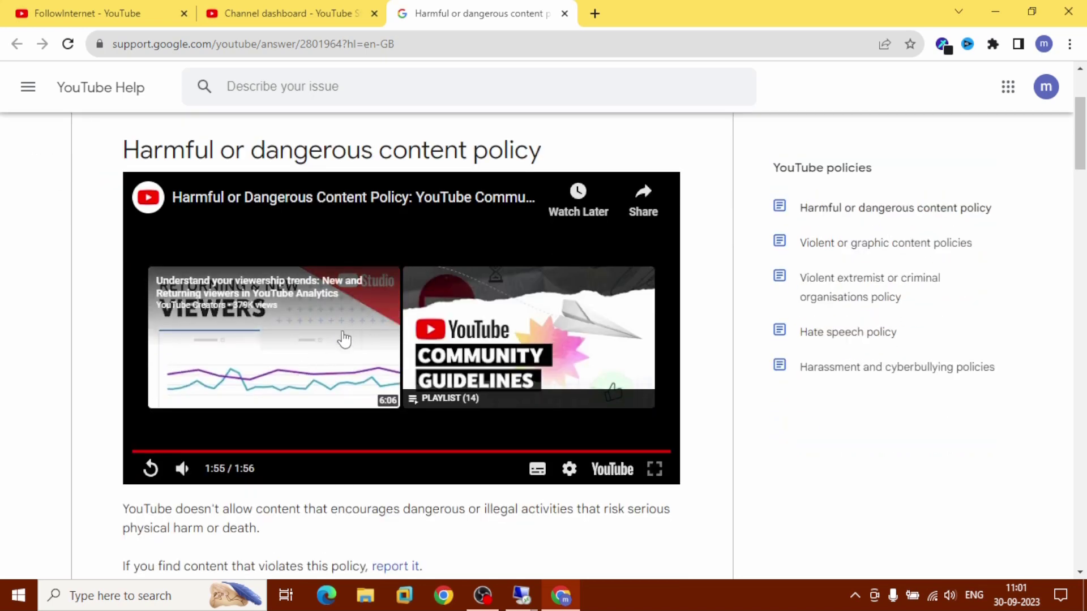
mouse_move(273, 496)
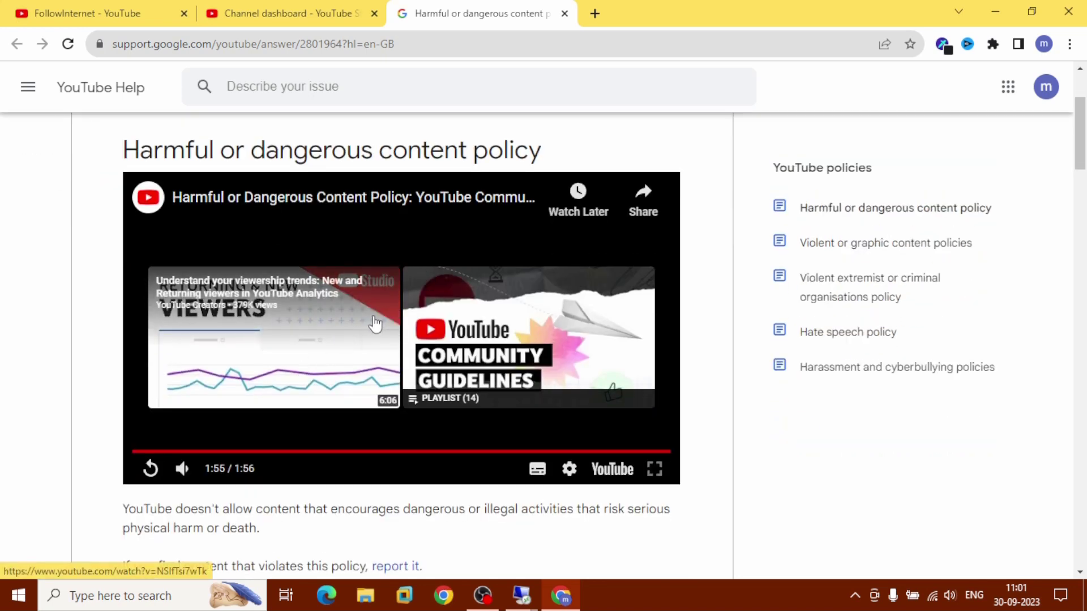
scroll(376, 323, "down", 1)
scroll(376, 323, "down", 5)
scroll(376, 323, "down", 5)
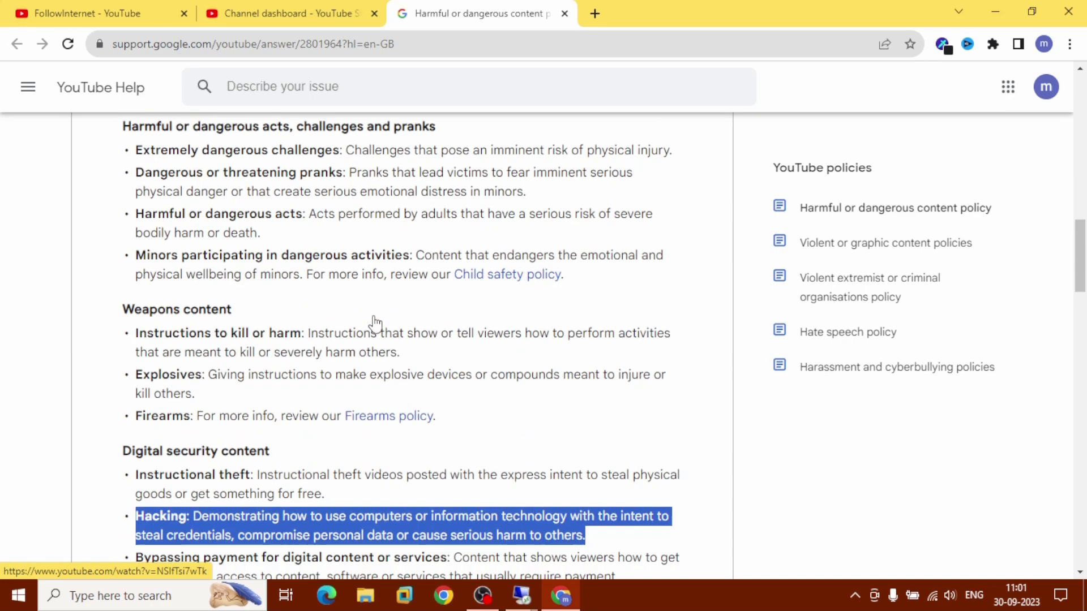
scroll(377, 323, "down", 1)
scroll(375, 323, "down", 2)
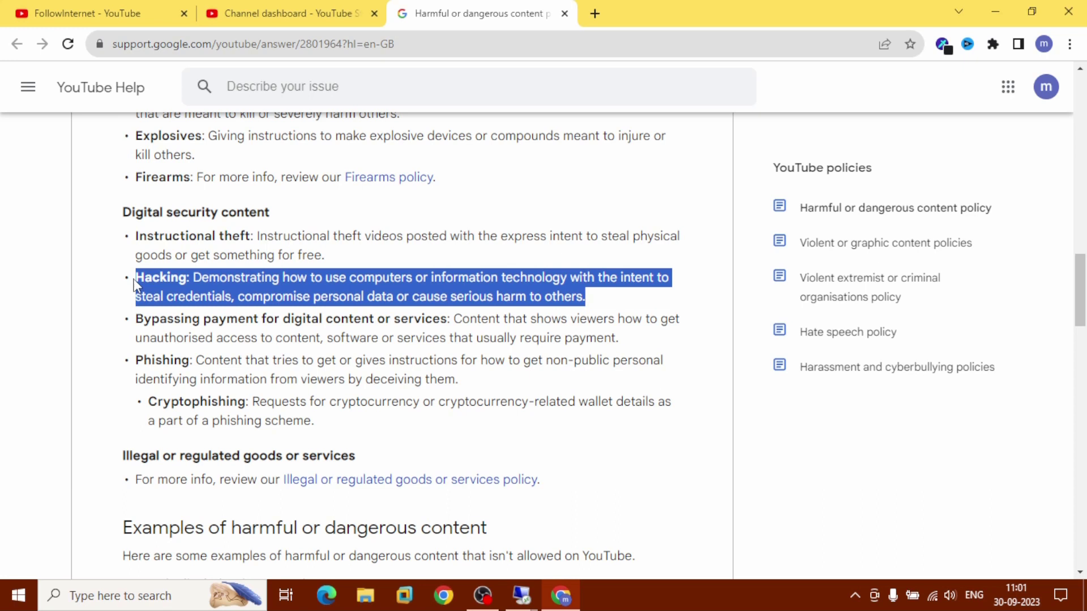
left_click_drag(133, 282, 601, 298)
left_click(306, 7)
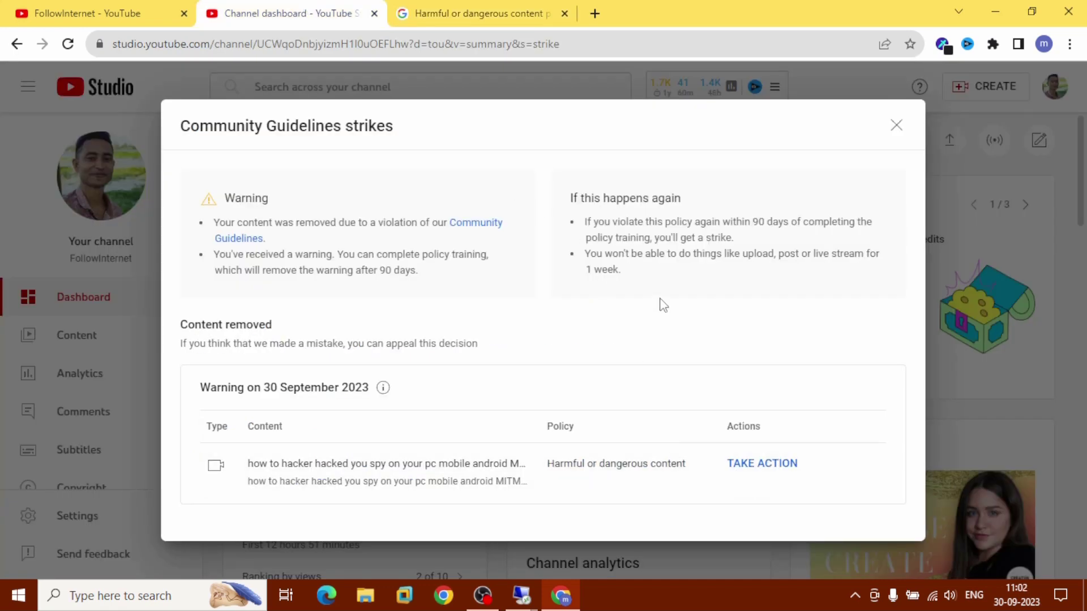
Step: Dismiss the Community Guidelines strikes dialog, leaving the channel dashboard showing
left_click(895, 125)
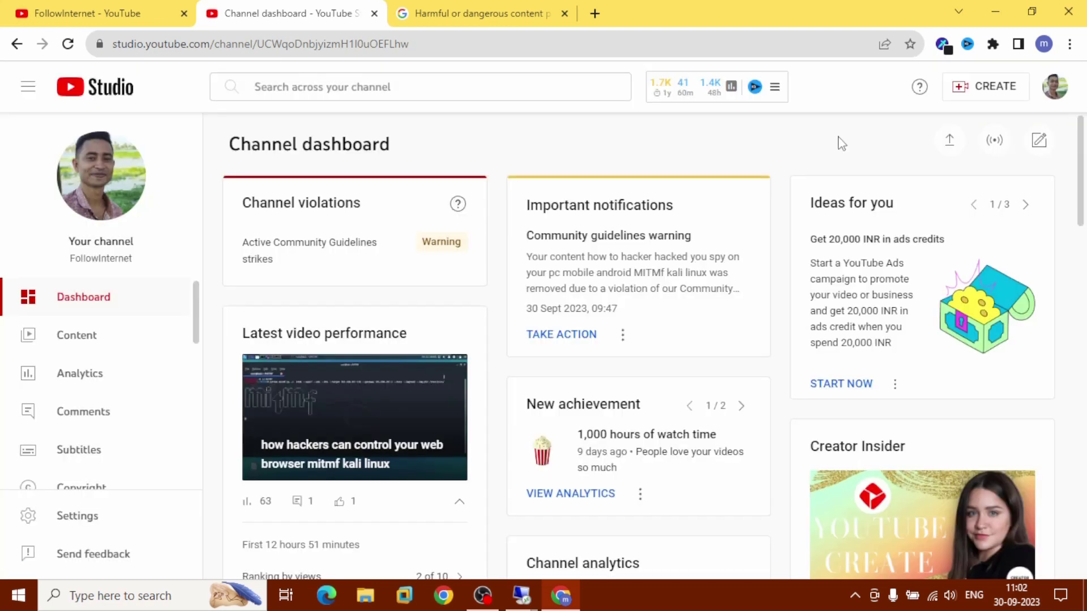